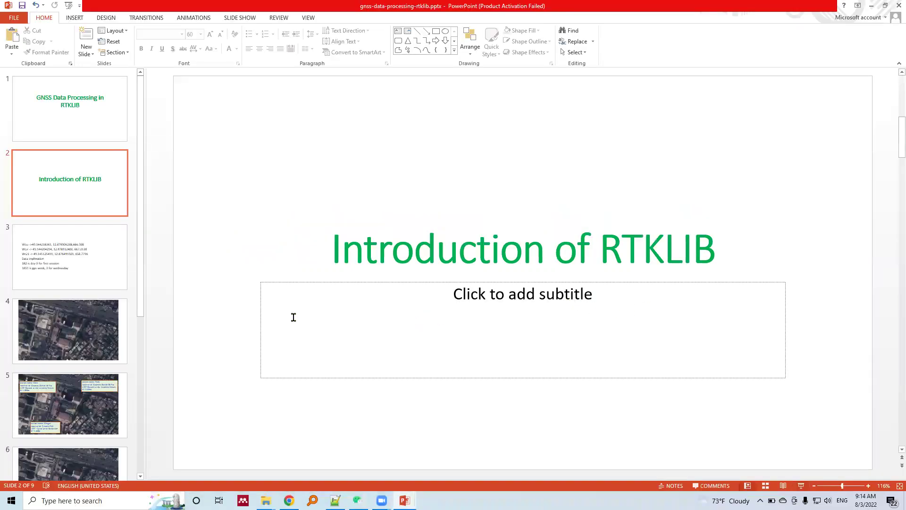
Return to the rtklib Google results and open 'RTKLIB: An Open Source Program Package for GNSS'
left_click(288, 500)
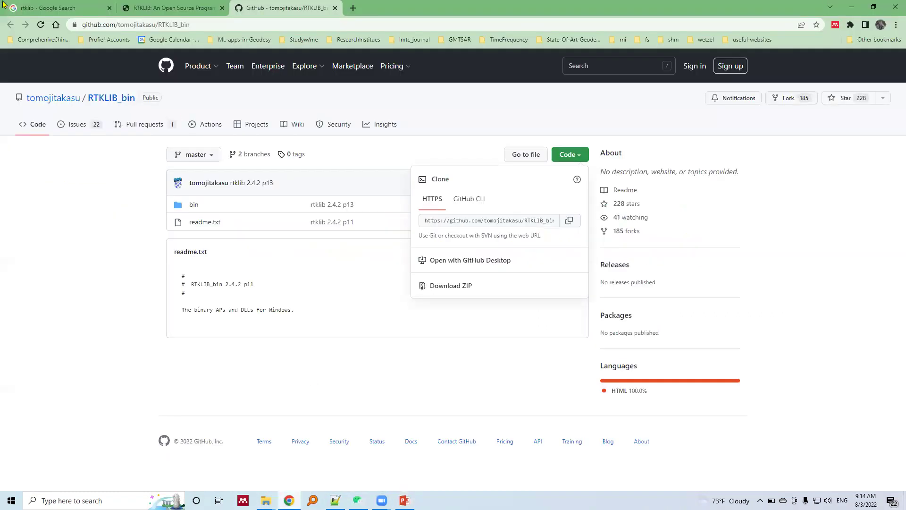
left_click(40, 7)
left_click(118, 71)
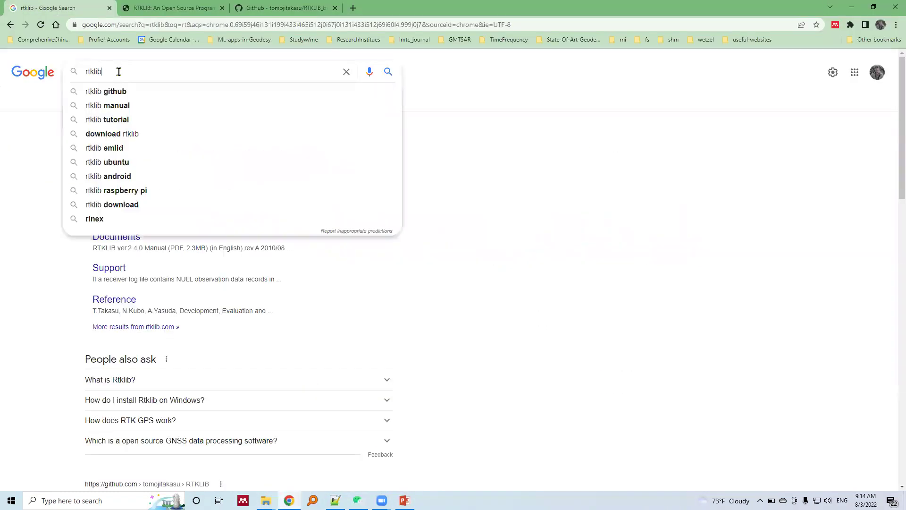
left_click_drag(119, 72, 61, 78)
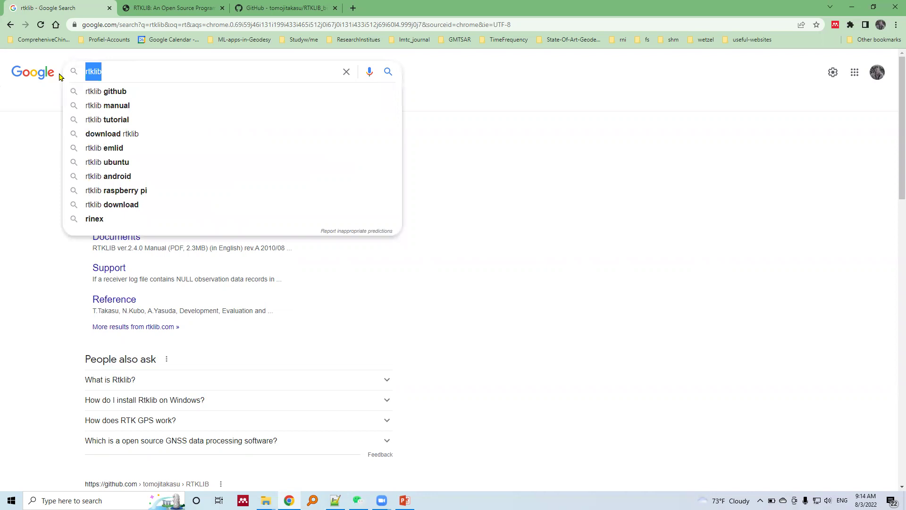
left_click(14, 172)
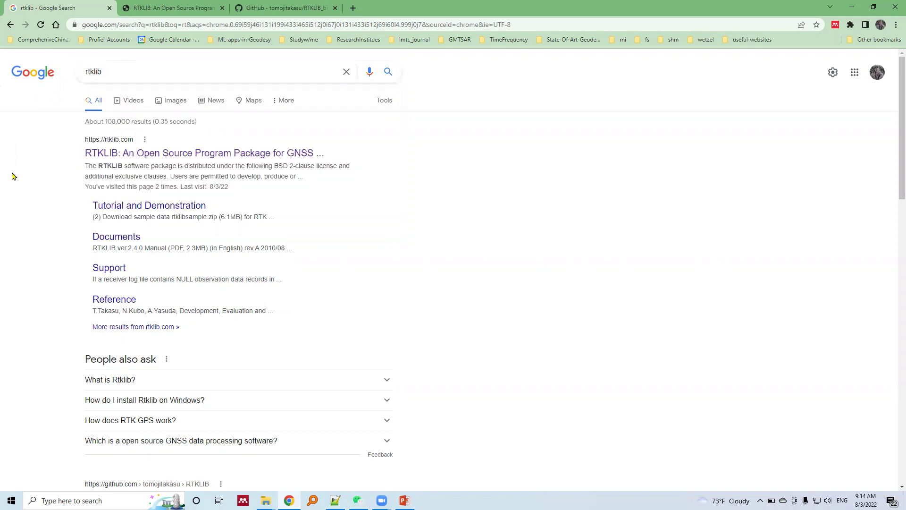
left_click(104, 157)
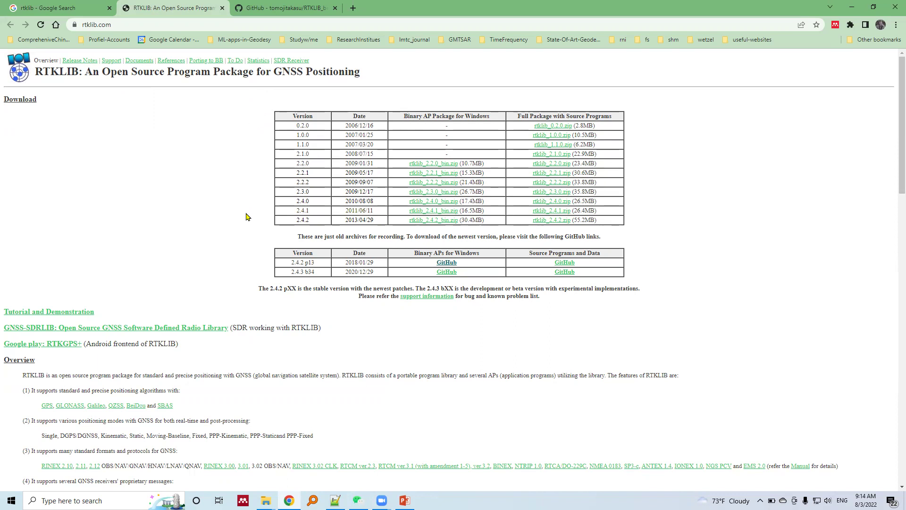
Scroll the rtklib.com download tables to the GitHub links for the 2.4.2 p13 and 2.4.3 b34 binaries
scroll(253, 204, "down", 1)
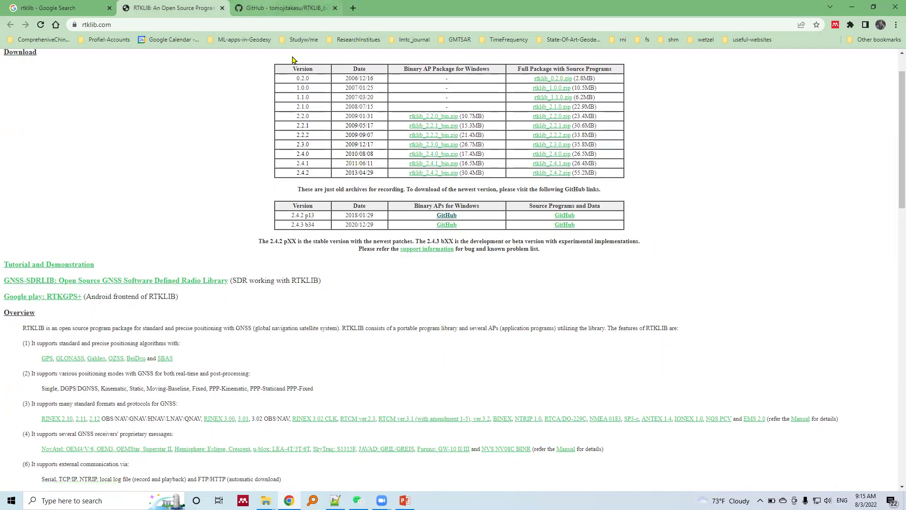
Download the RTKLIB_bin repository as RTKLIB_bin-master.zip from GitHub's Code menu, then return to rtklib.com
left_click(285, 8)
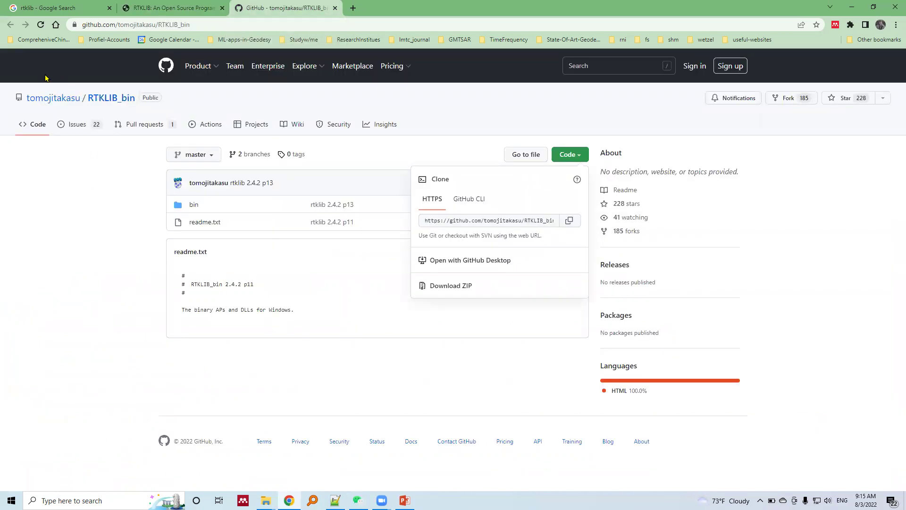
left_click(358, 272)
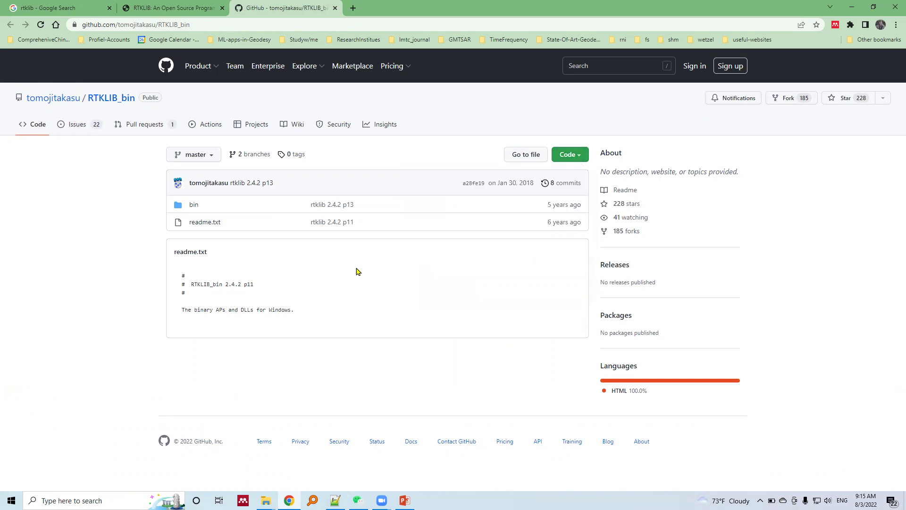
left_click(580, 157)
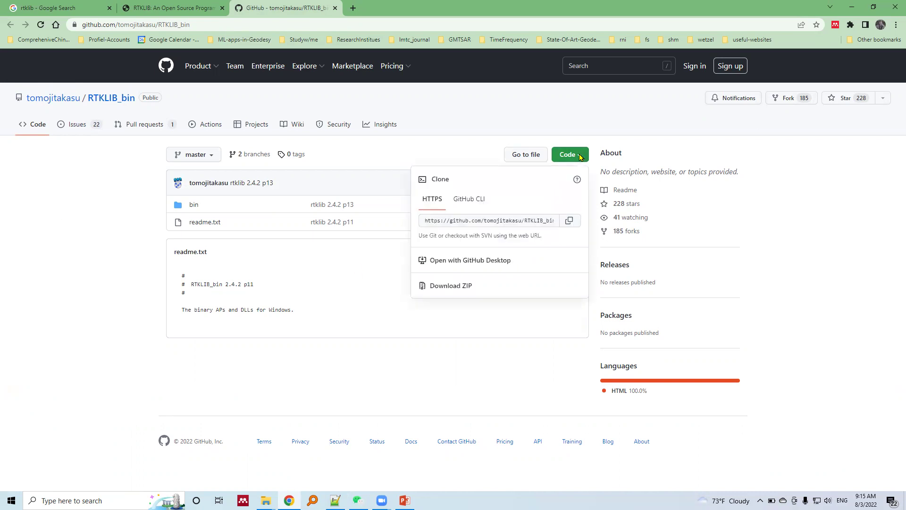
left_click(456, 288)
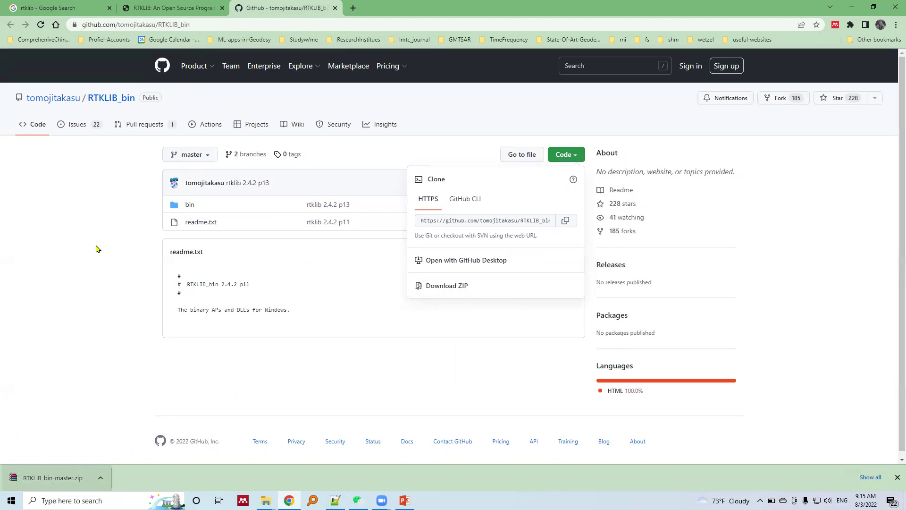
left_click(158, 6)
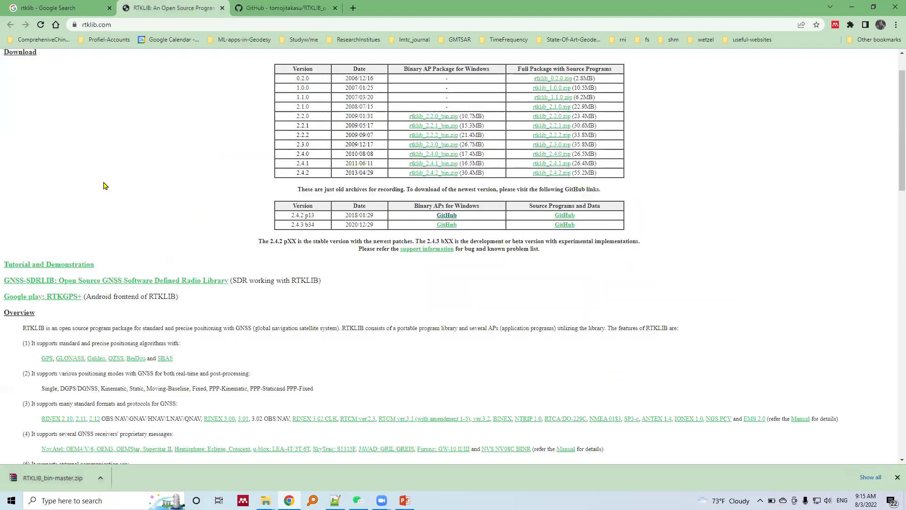
Scroll the rtklib.com page down through the Overview to the GUI AP / CUI AP table
scroll(105, 186, "up", 1)
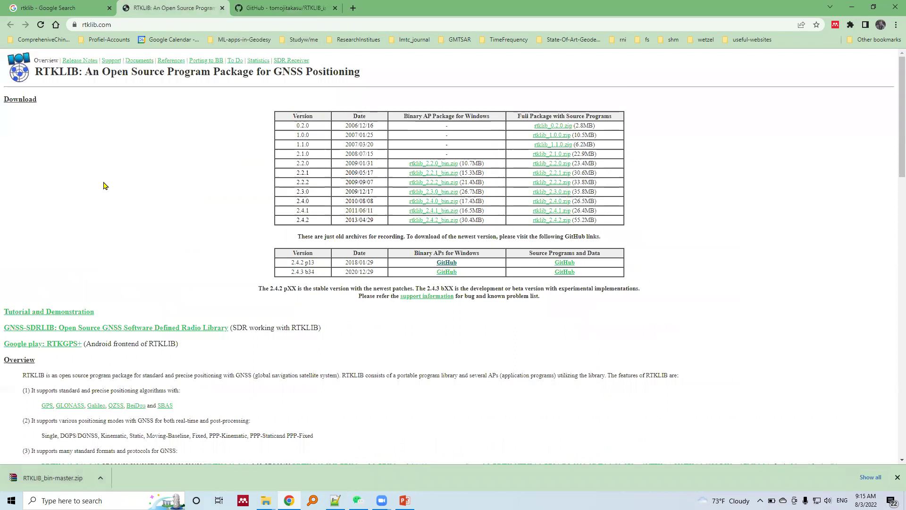
scroll(105, 186, "down", 1)
scroll(104, 184, "up", 1)
scroll(128, 148, "down", 3)
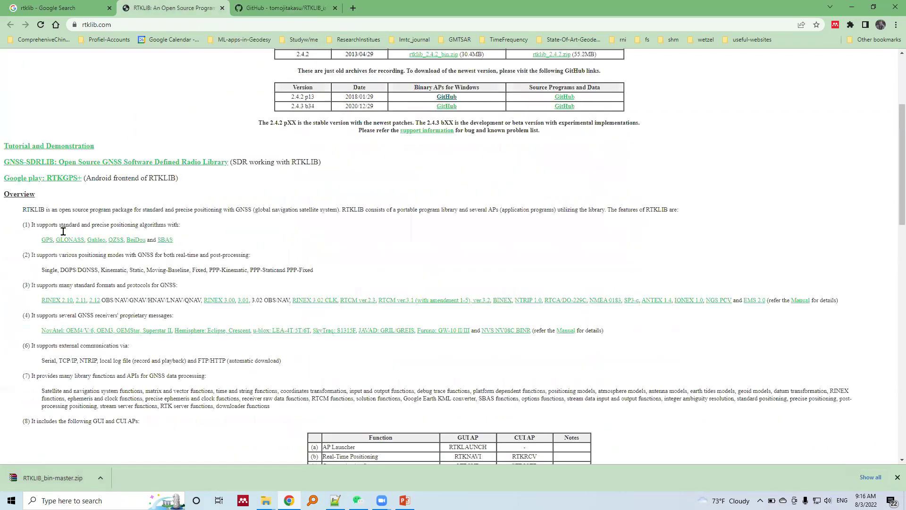
scroll(62, 229, "down", 1)
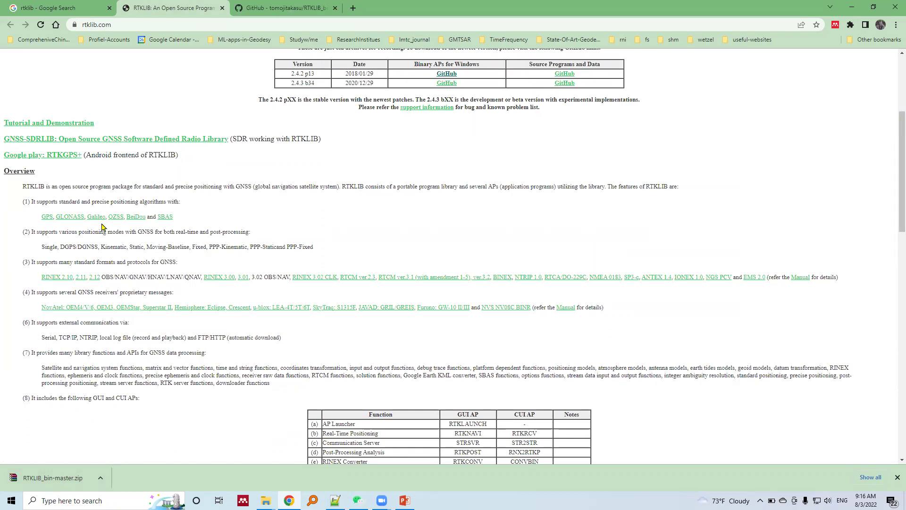
scroll(26, 211, "down", 1)
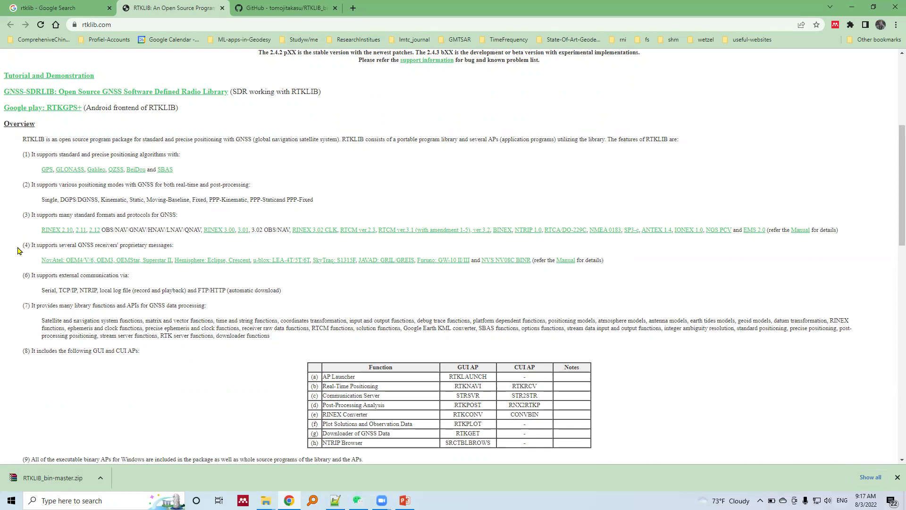
Scroll through the GUI/CUI application table, System Requirement and License sections of rtklib.com
scroll(16, 292, "down", 2)
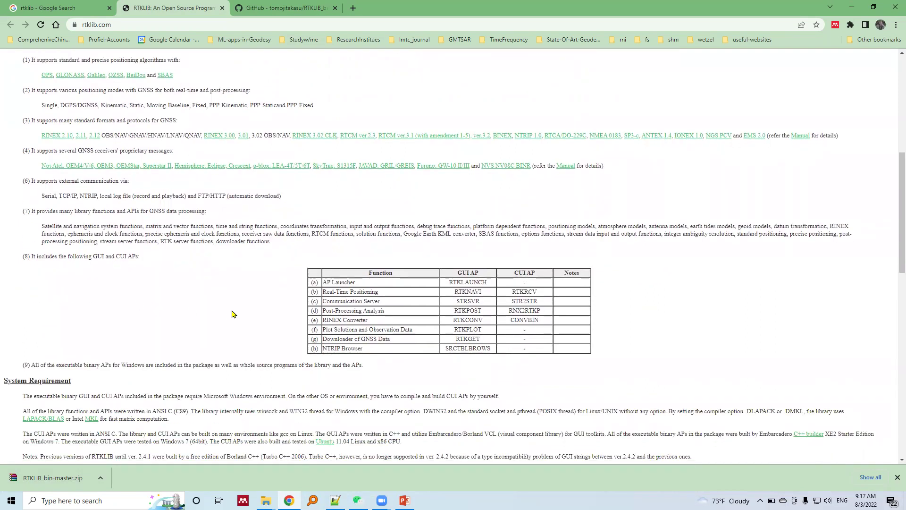
scroll(285, 289, "down", 2)
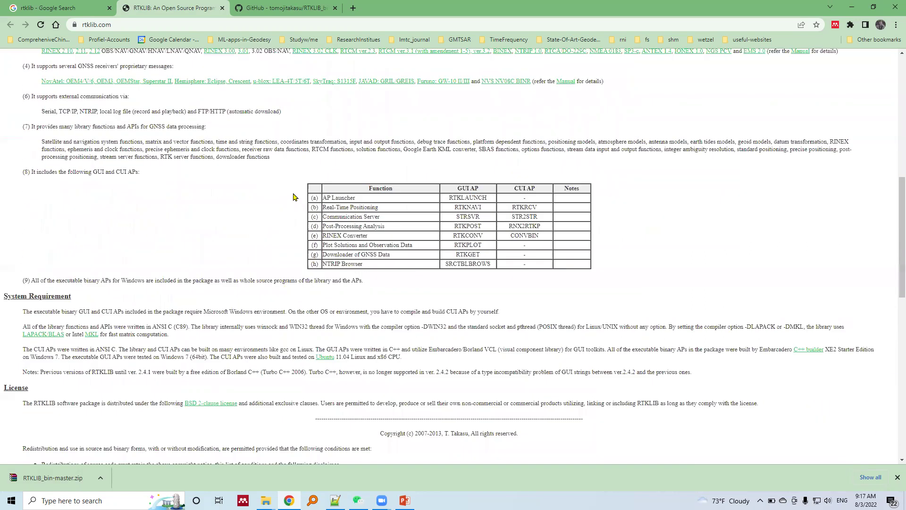
scroll(293, 197, "down", 1)
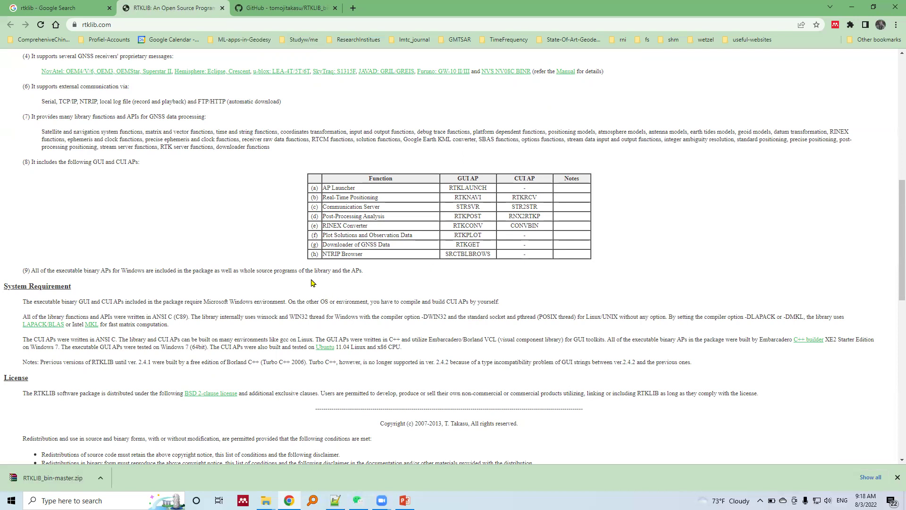
scroll(309, 283, "down", 2)
scroll(305, 286, "up", 7)
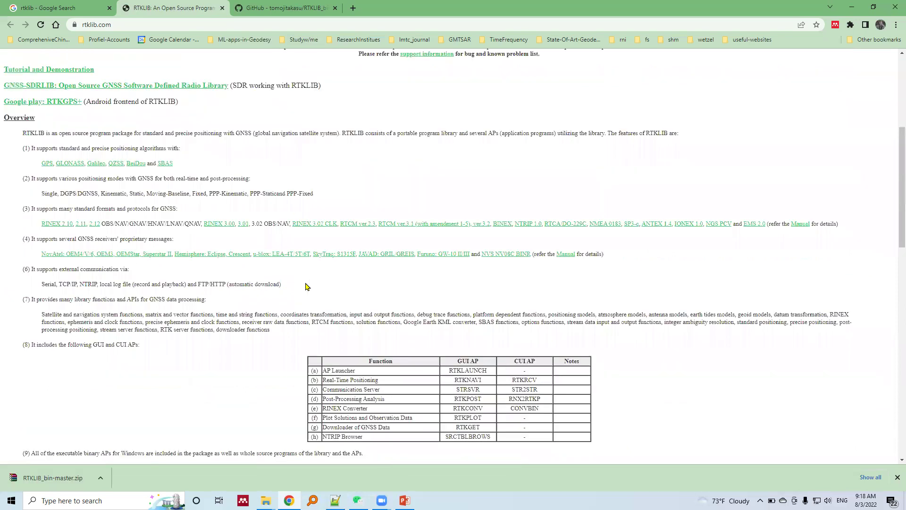
scroll(197, 286, "down", 7)
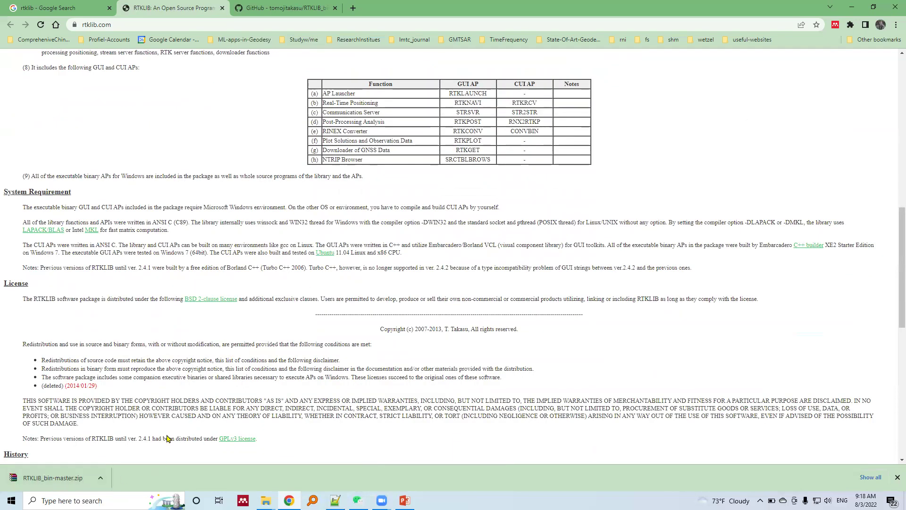
In the rtklib Explorer window, open the extracted RTKLIB_bin-master folder and then its bin folder
mouse_move(266, 501)
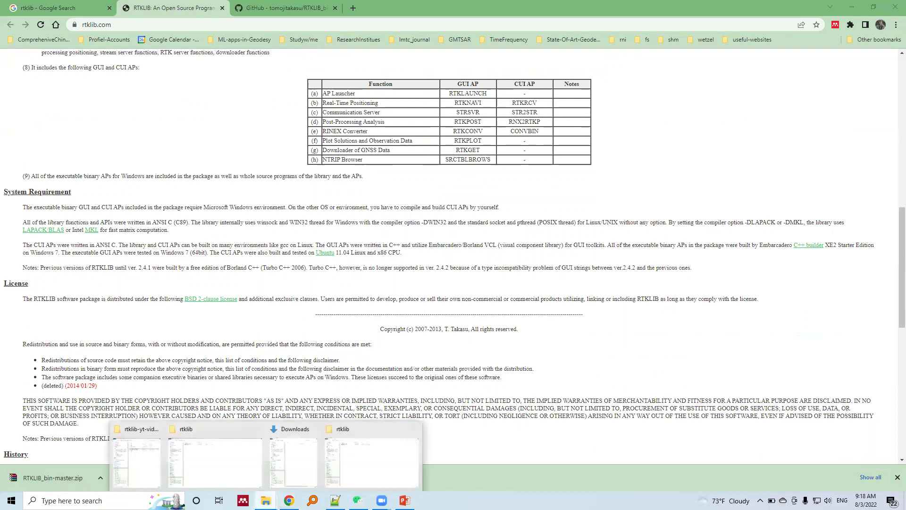
left_click(381, 454)
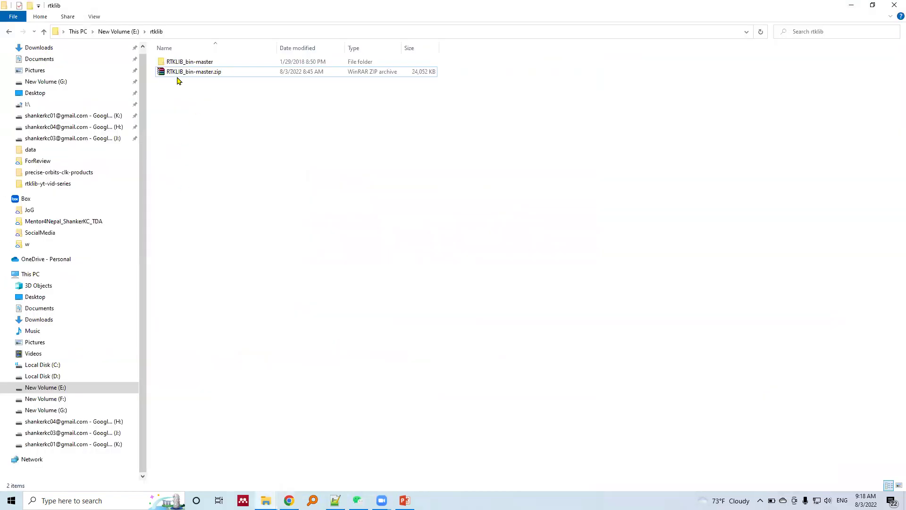
left_click(178, 75)
left_click(179, 75)
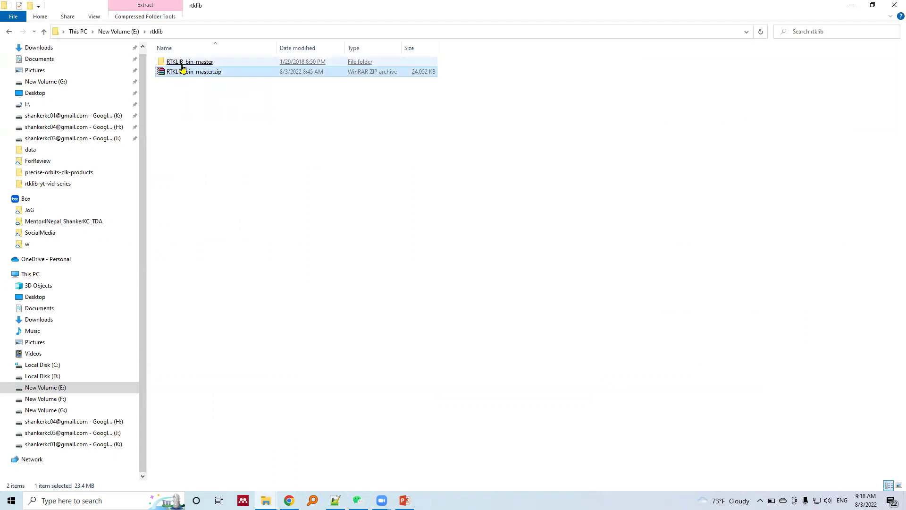
left_click(187, 67)
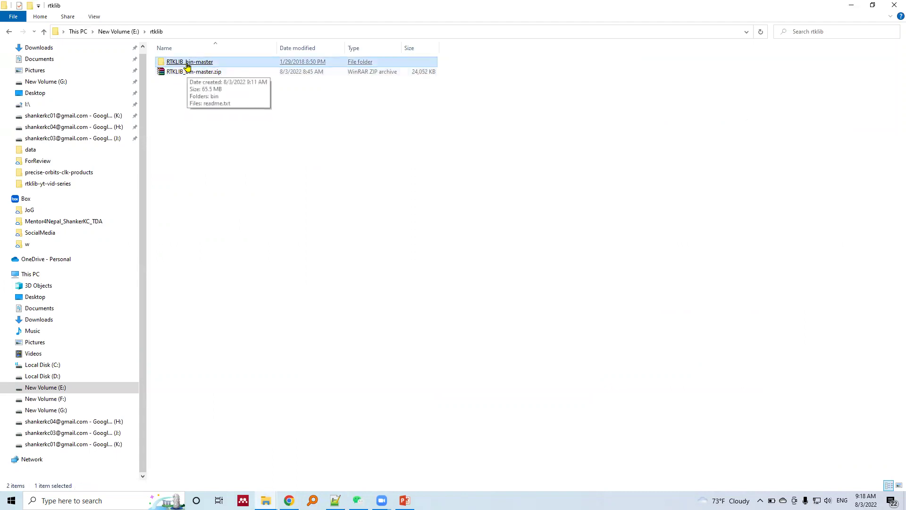
double_click(187, 67)
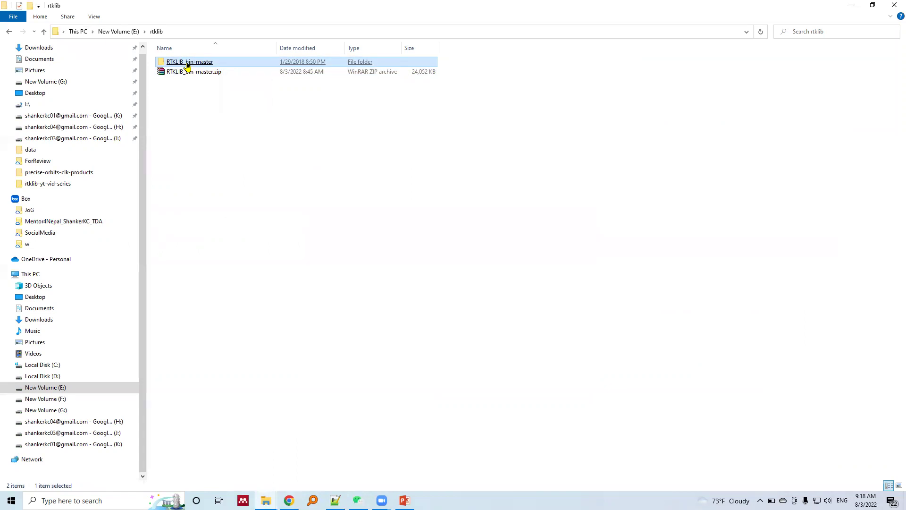
double_click(170, 63)
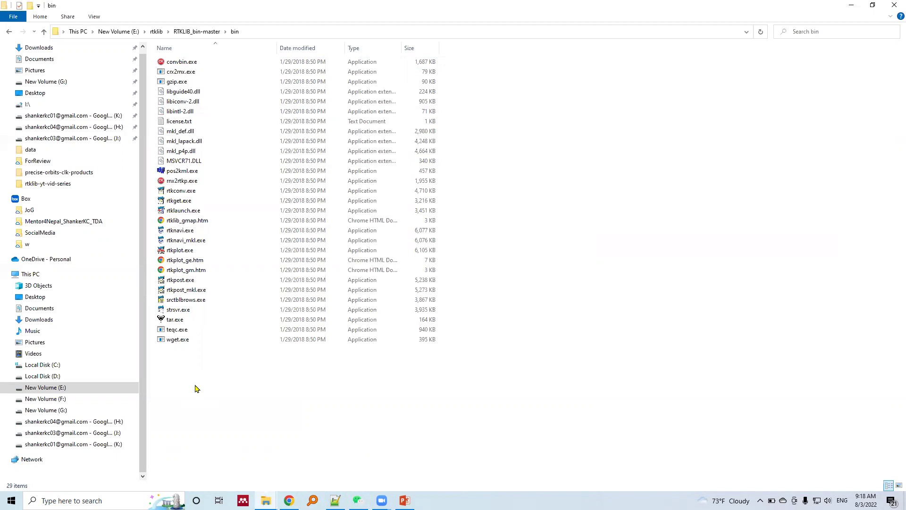
Locate rtkplot.exe and rtkpost.exe among the 29 bin files, then clear the selection
left_click(179, 255)
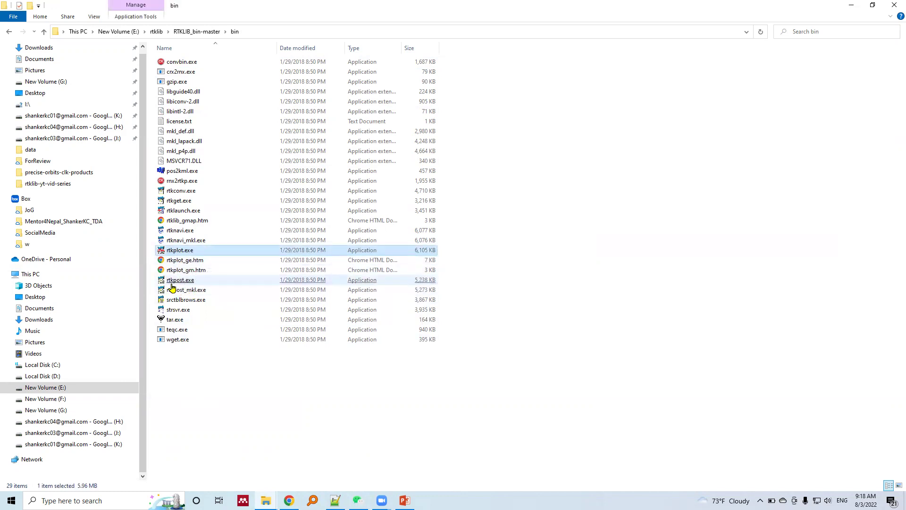
left_click(182, 283)
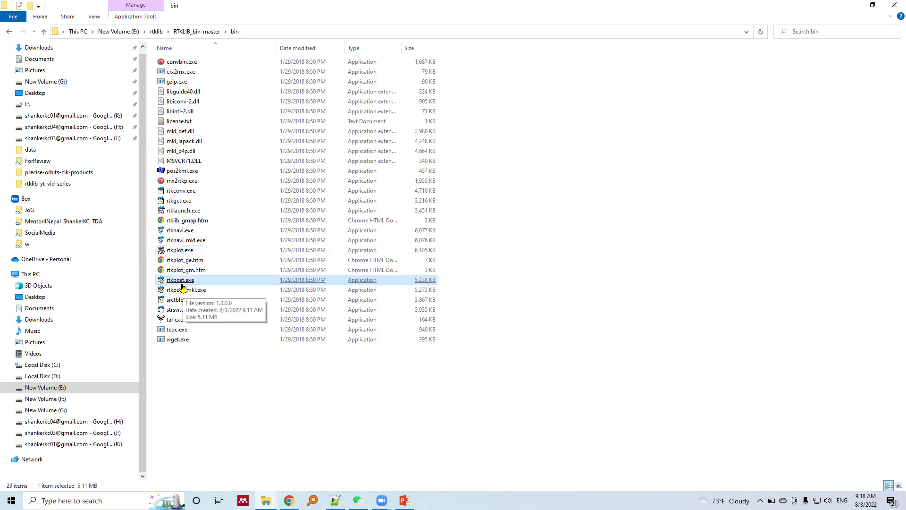
left_click(189, 425)
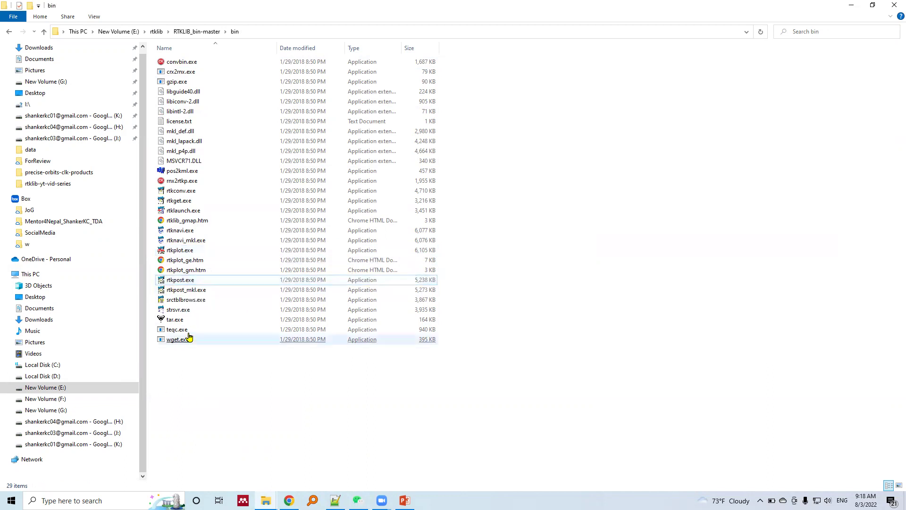
Launch RTKPOST ver.2.4.2 from rtkpost.exe, move its window aside, and close it
double_click(179, 282)
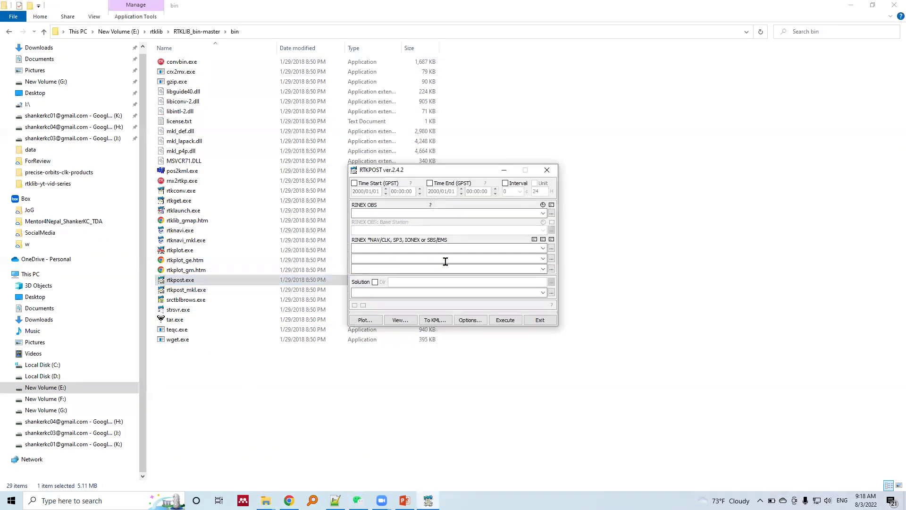
left_click_drag(440, 170, 644, 112)
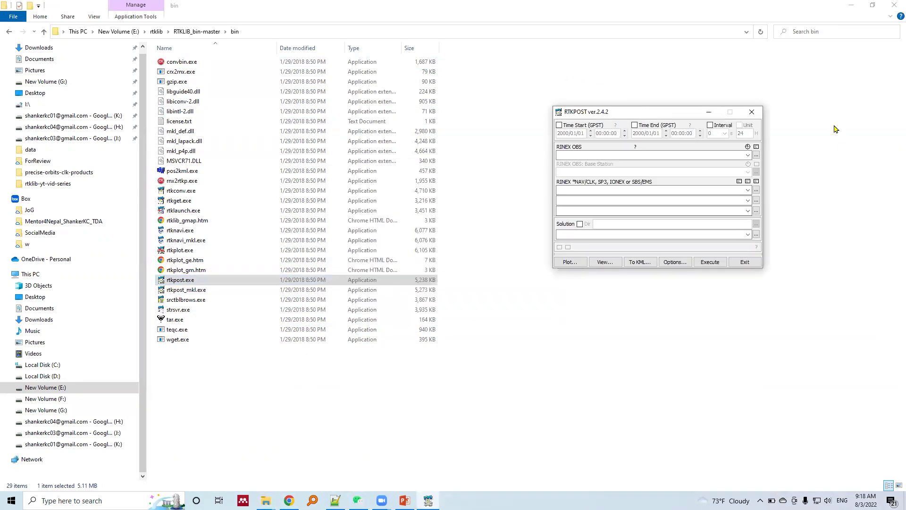
left_click(753, 112)
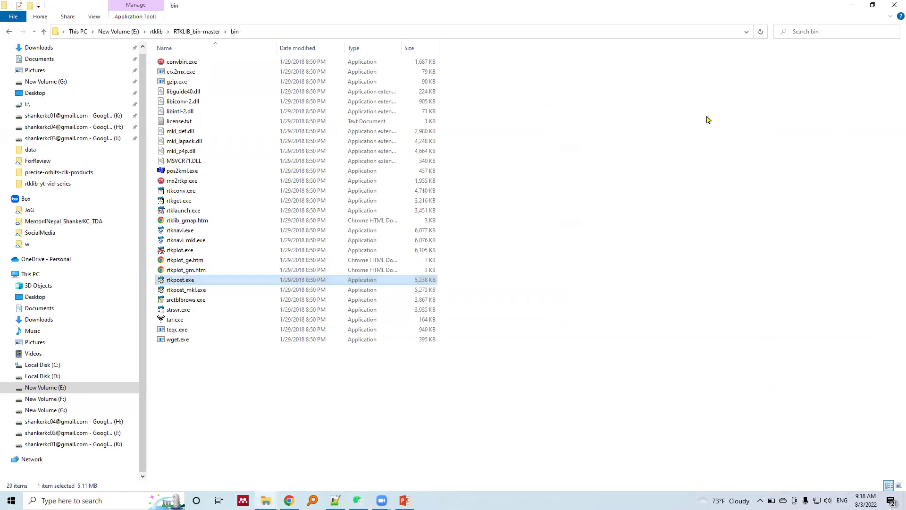
left_click(179, 252)
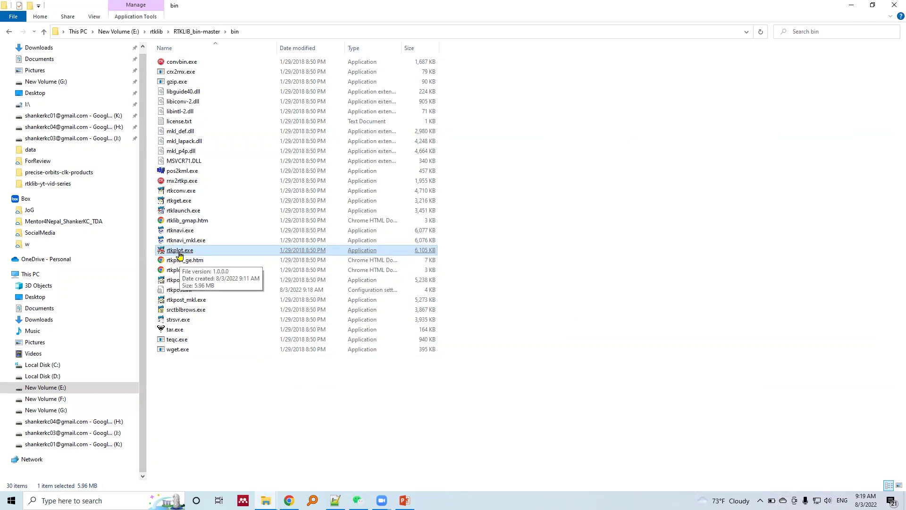
Launch RTKPLOT ver.2.4.2 from rtkplot.exe, then bring the bin file list back to the front
double_click(179, 255)
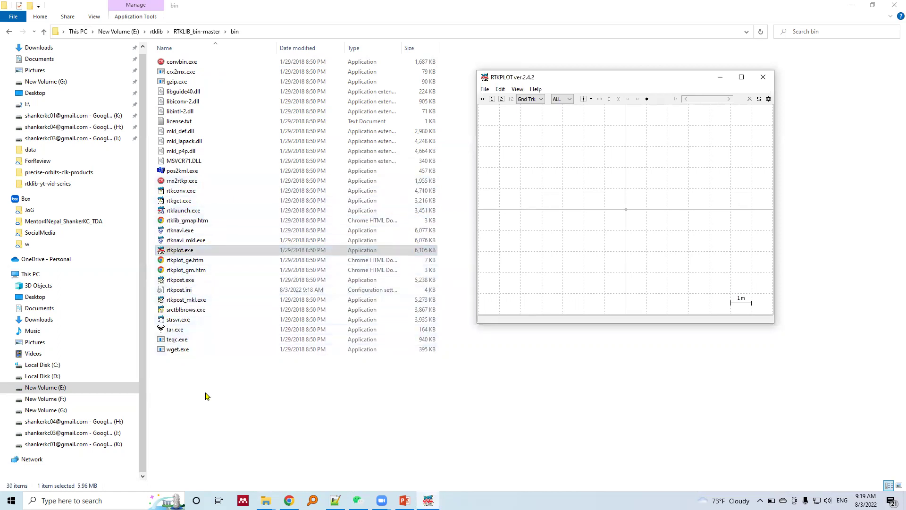
left_click(206, 396)
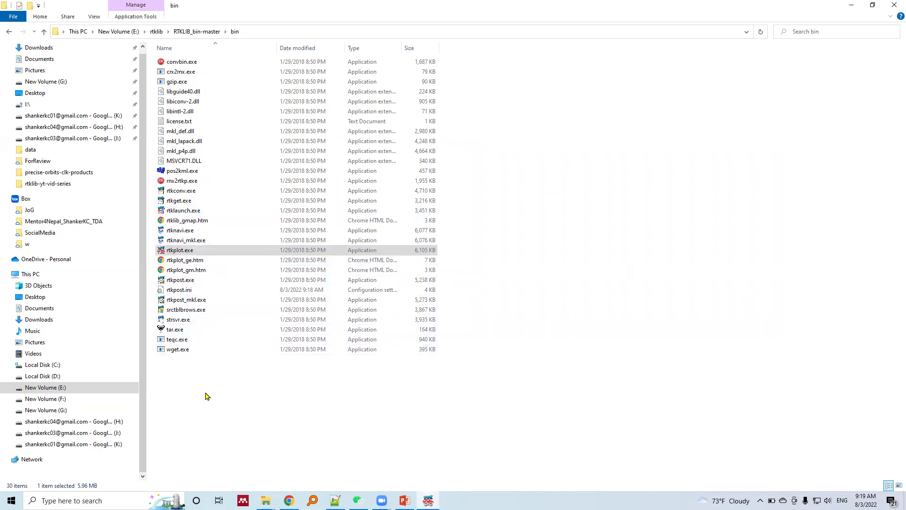